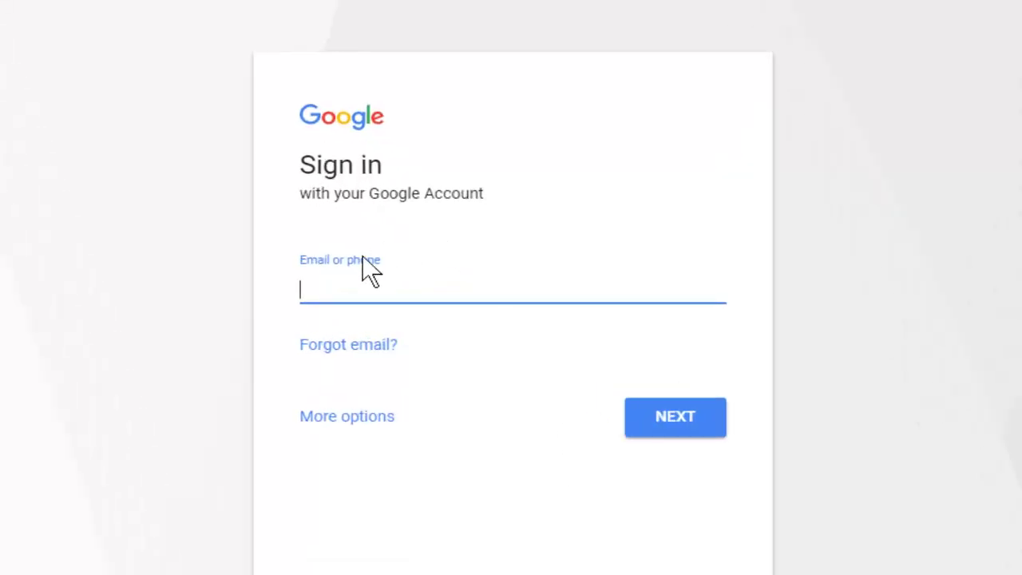
Enter the account's e-mail address on Google Sign-in and continue to the password page.
left_click(355, 302)
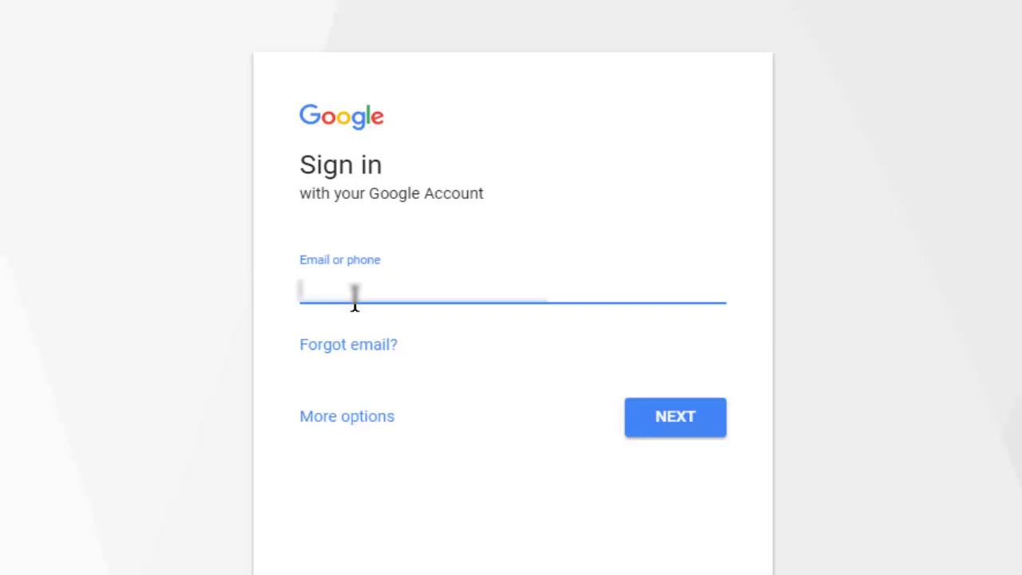
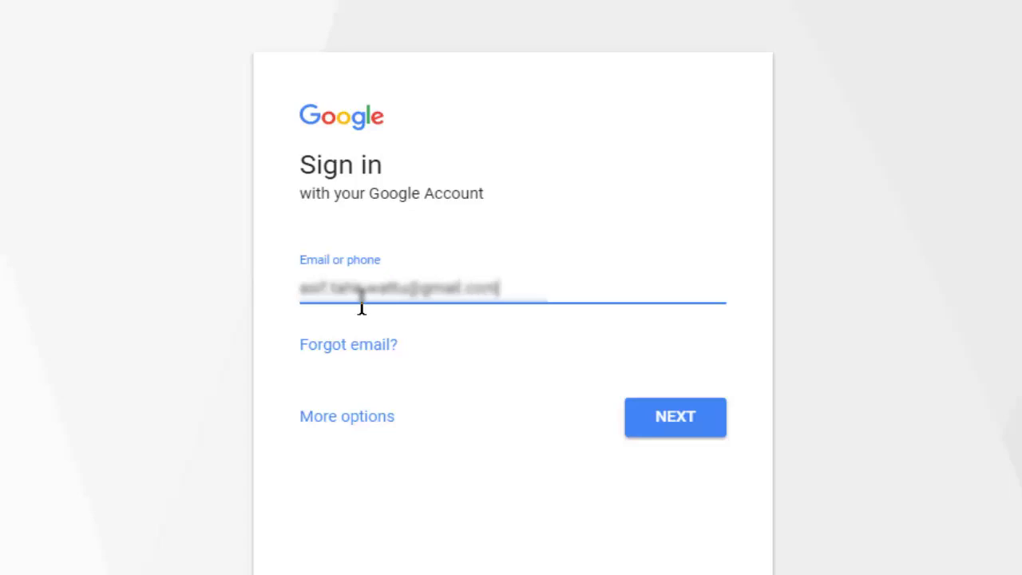
key("Return")
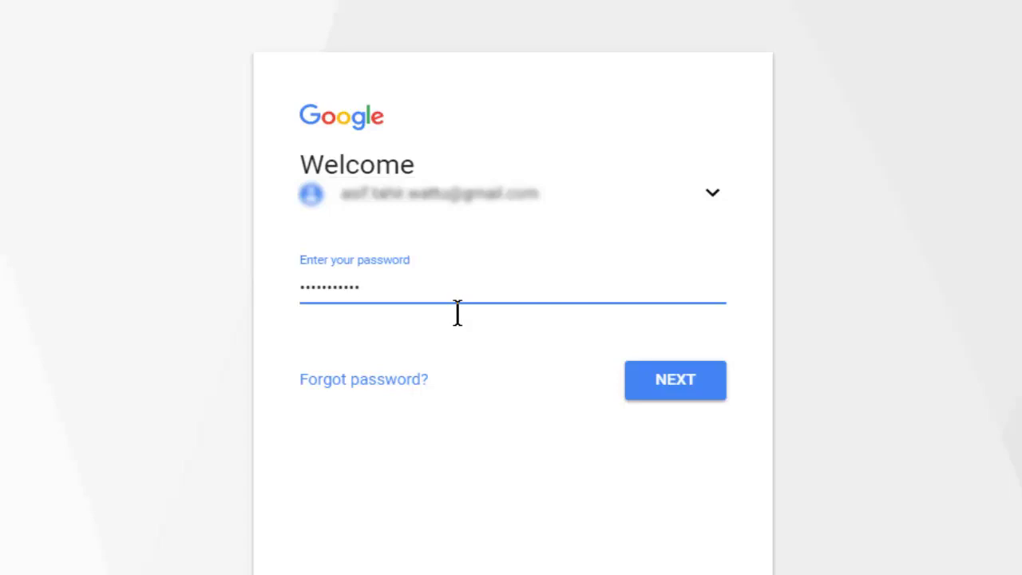
Submit the typed account password to complete Google sign-in.
key("Return")
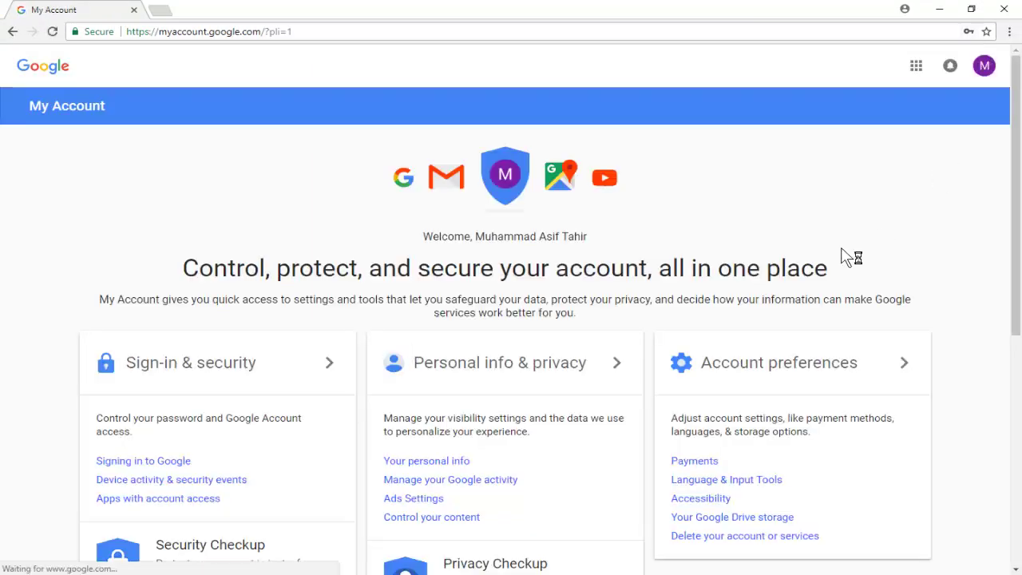
Open My Activity from My Account and step through its three-card welcome tour.
scroll(845, 257, "down", 1)
scroll(847, 258, "down", 1)
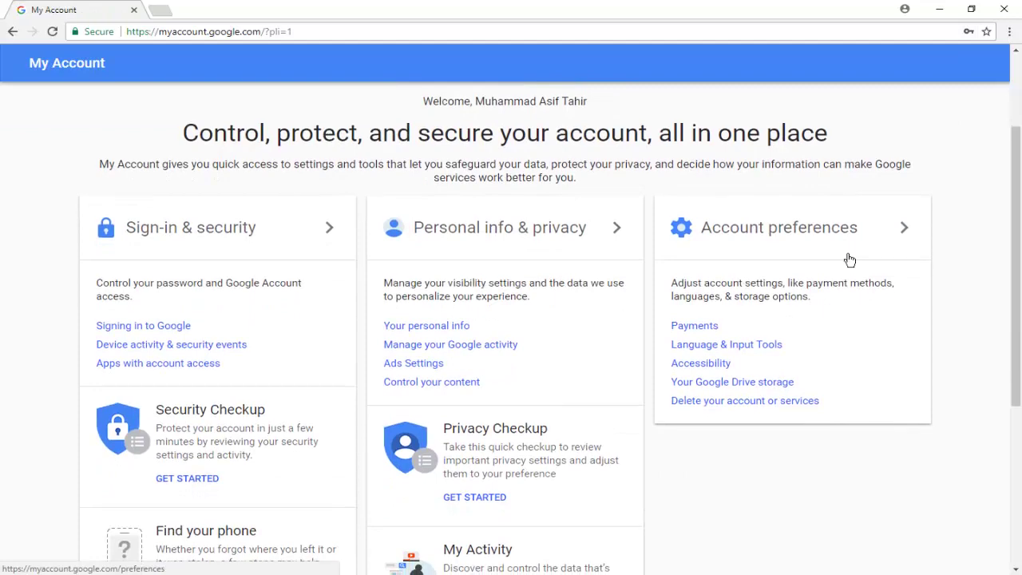
scroll(849, 260, "down", 3)
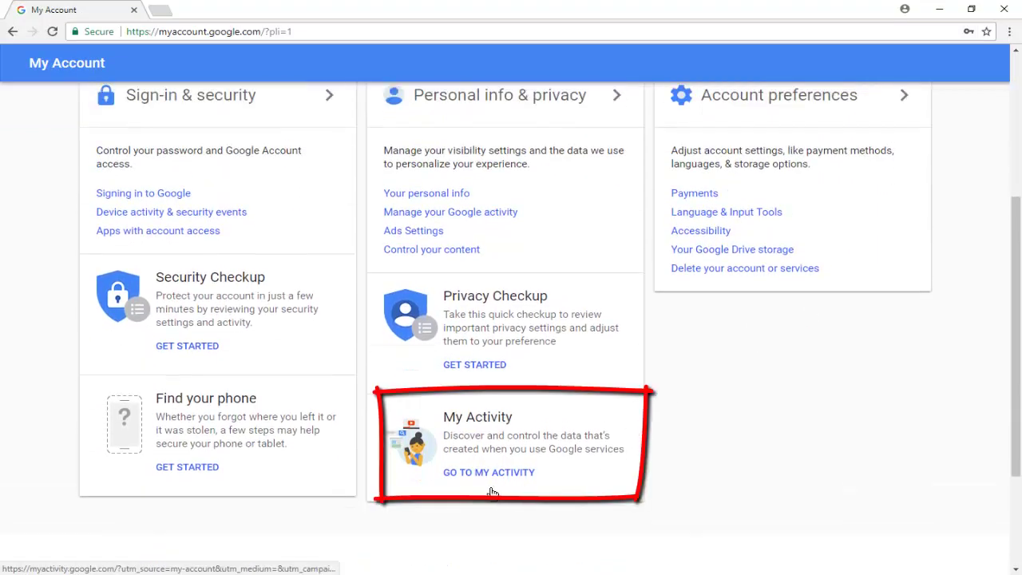
left_click(487, 475)
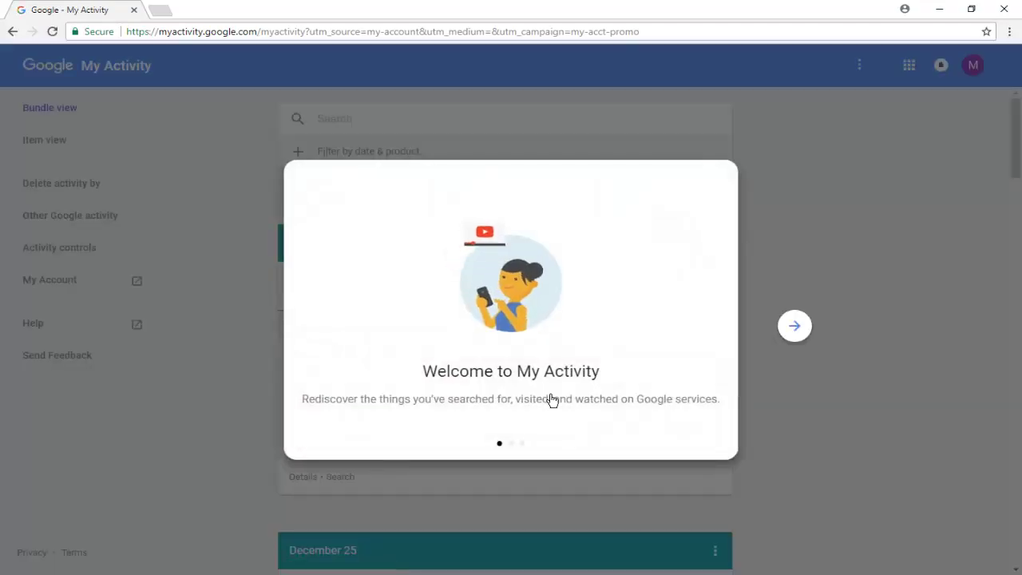
left_click(809, 329)
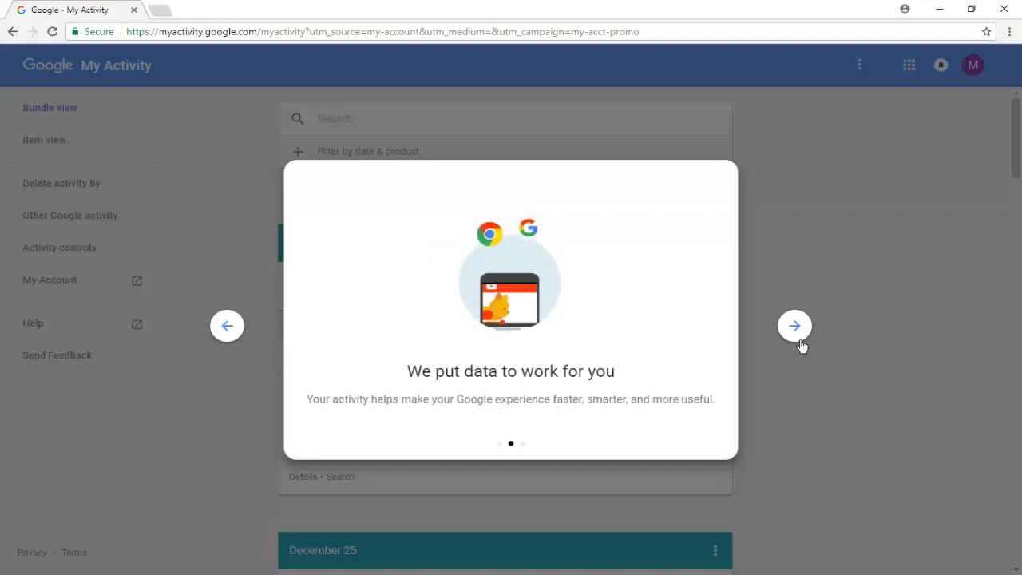
left_click(795, 326)
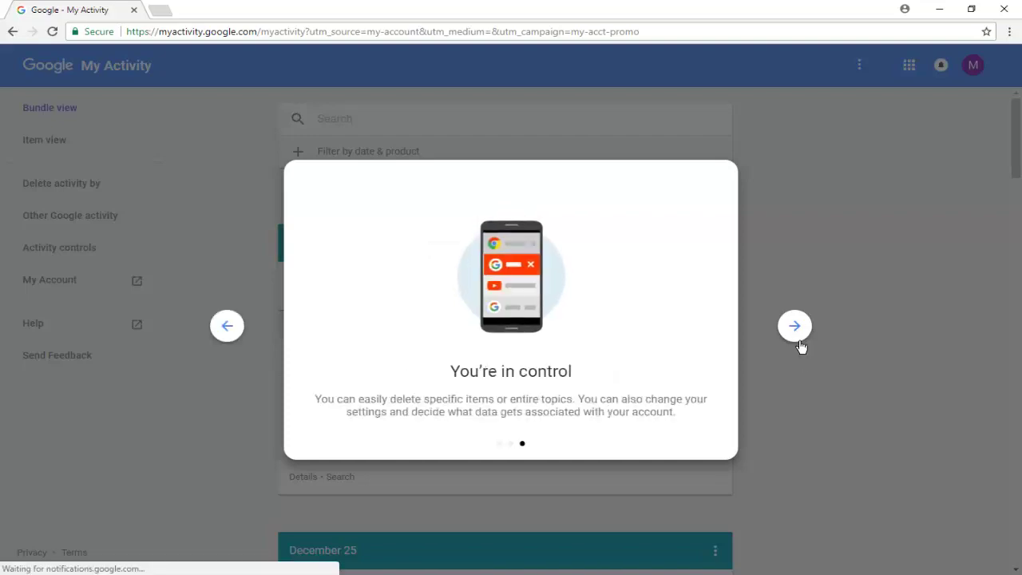
left_click(795, 326)
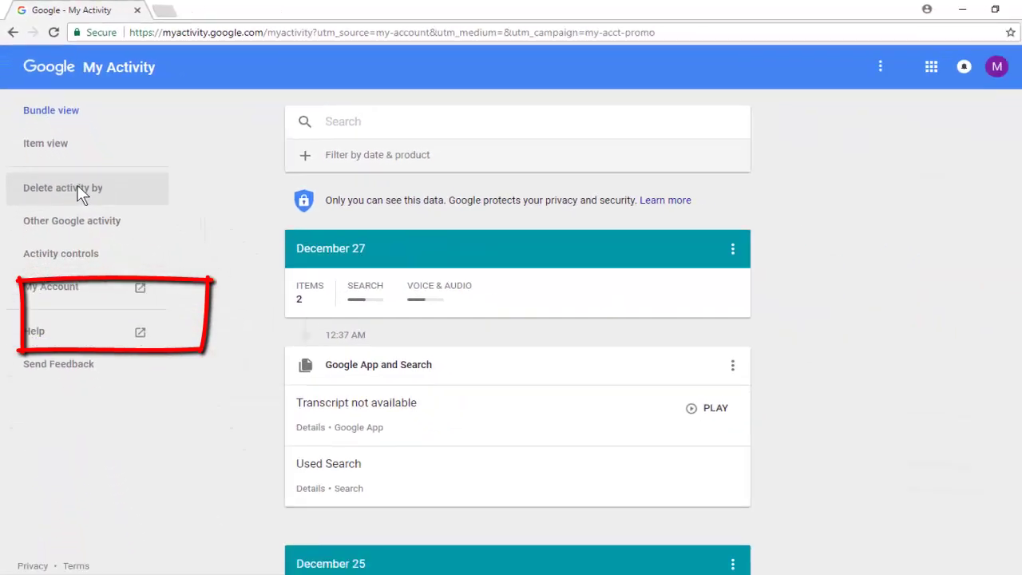
Choose Delete activity by and set the date range to All time.
left_click(152, 339)
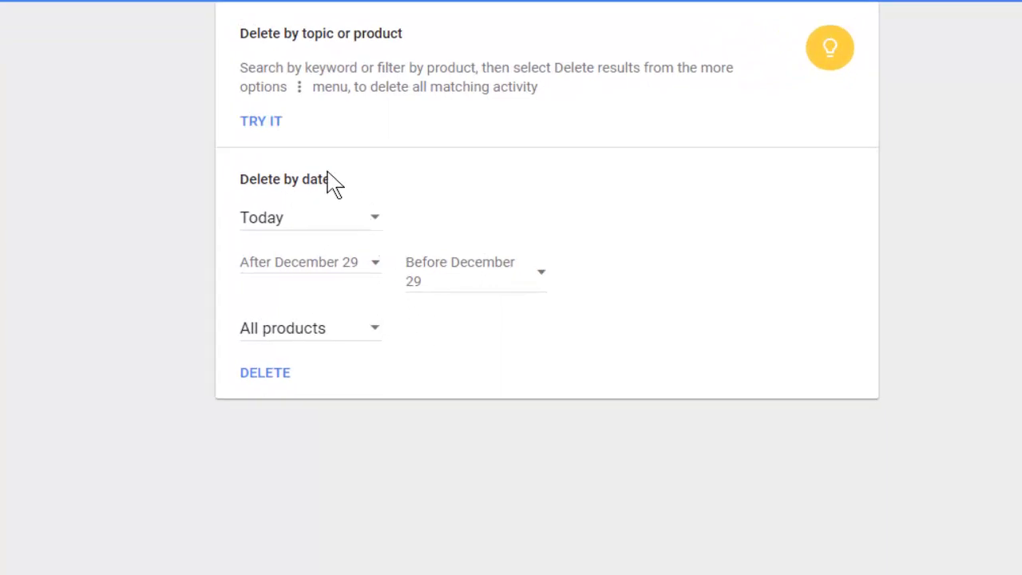
left_click(390, 233)
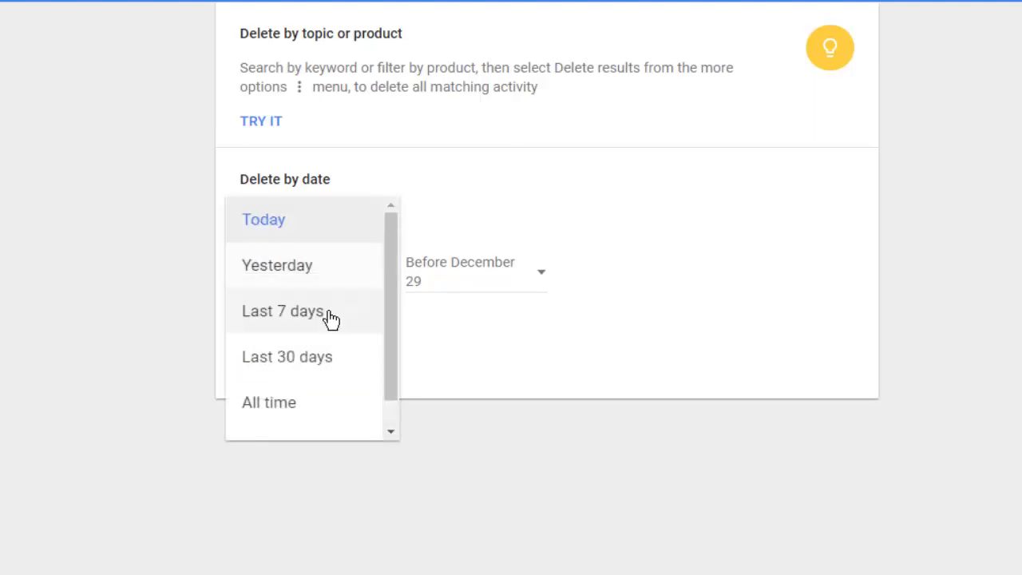
left_click(298, 415)
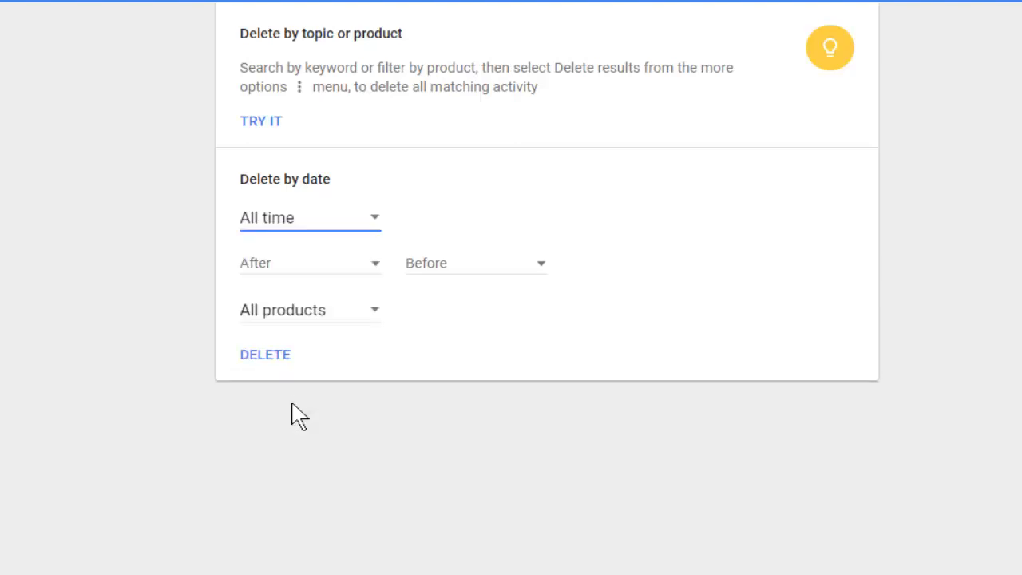
left_click(387, 279)
left_click(379, 330)
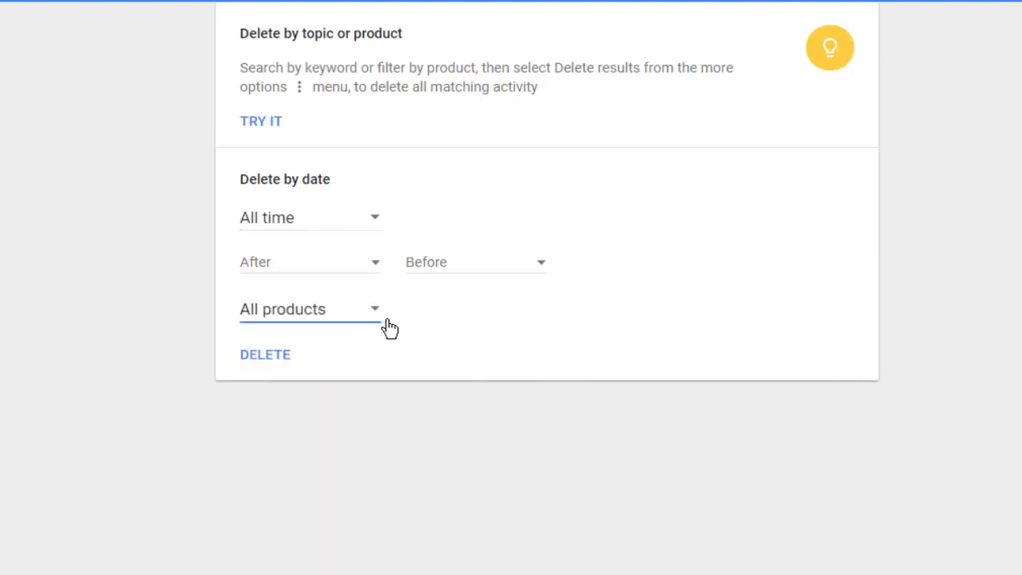
left_click(384, 322)
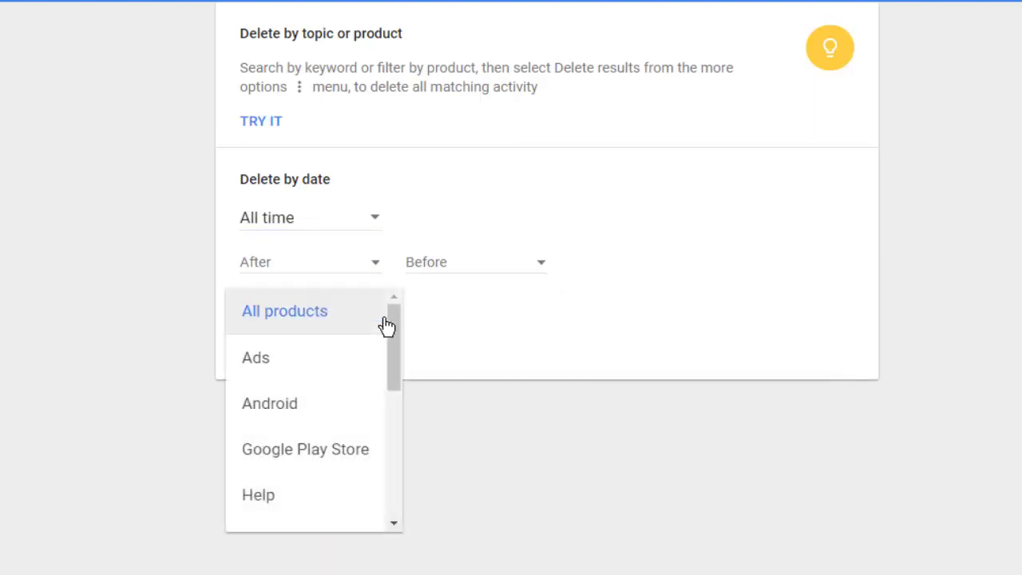
Delete All time activity for All products, acknowledge the notice, and go back.
scroll(404, 357, "down", 1)
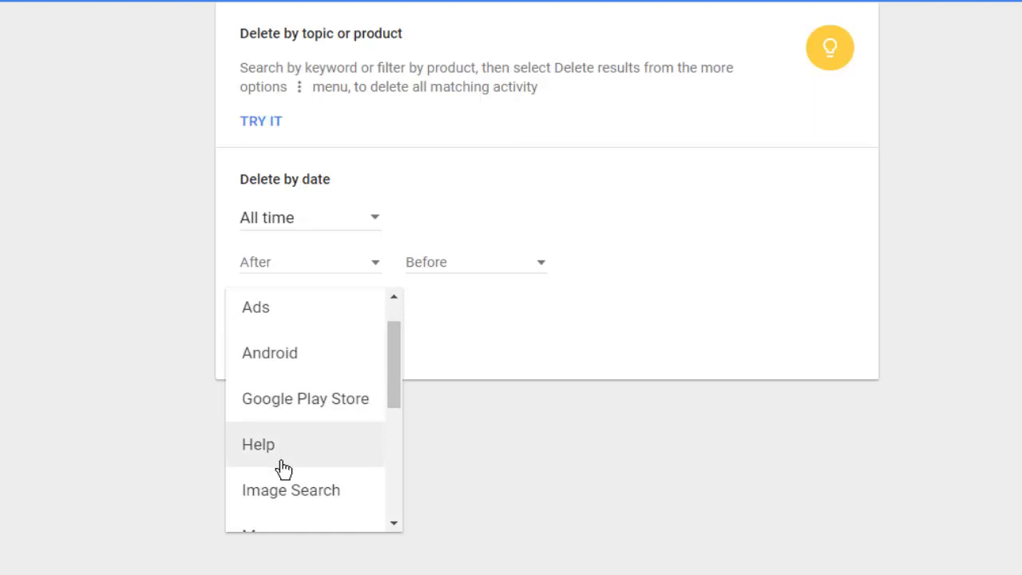
left_click(393, 527)
left_click(392, 527)
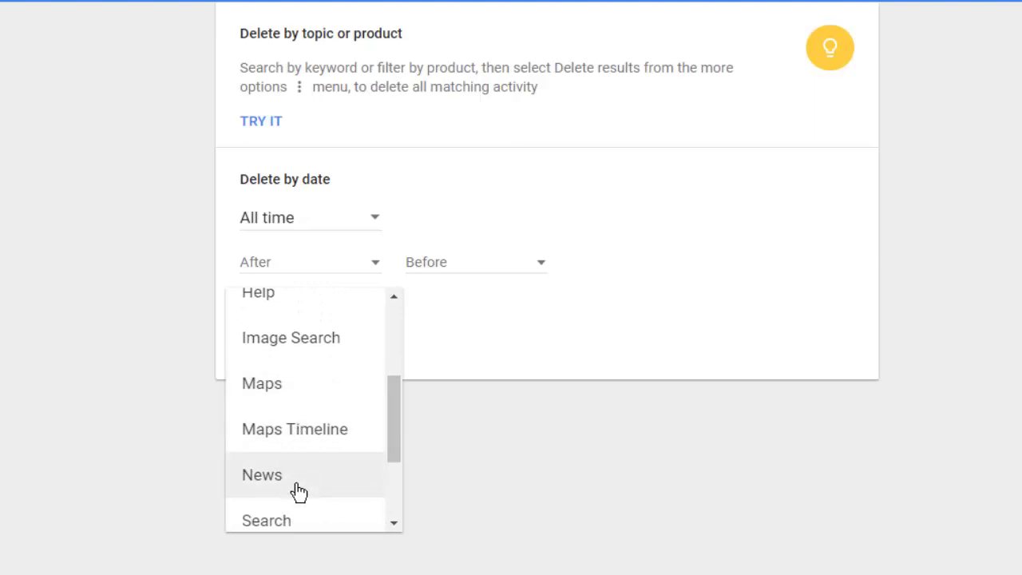
left_click_drag(389, 436, 393, 497)
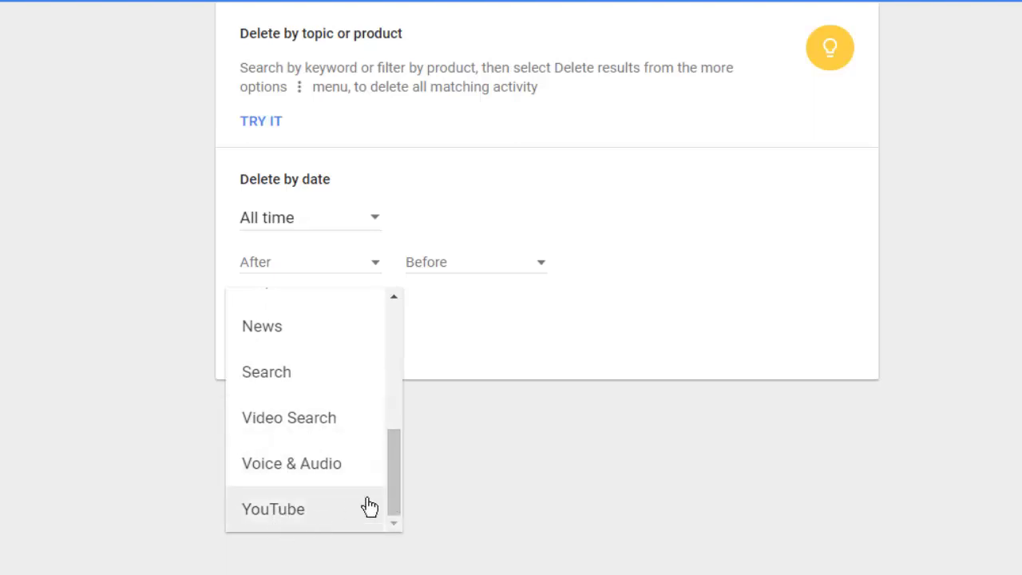
left_click_drag(396, 479, 408, 333)
left_click(317, 321)
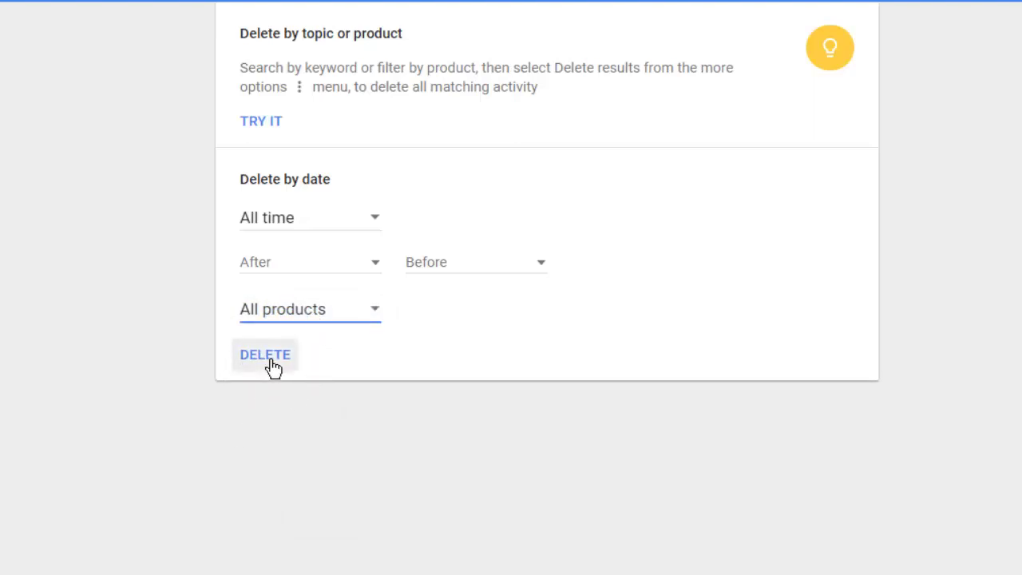
left_click(272, 361)
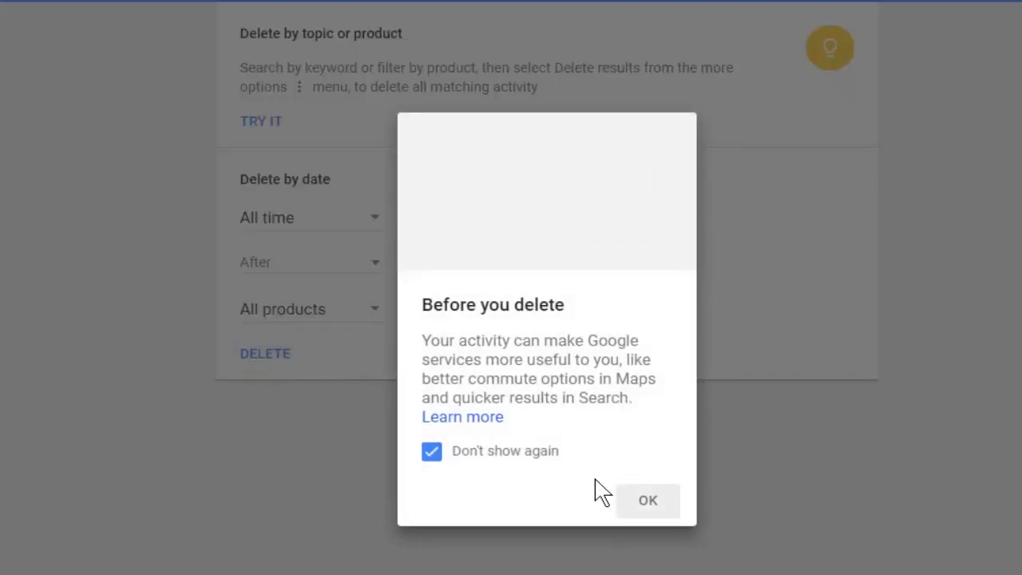
left_click(675, 518)
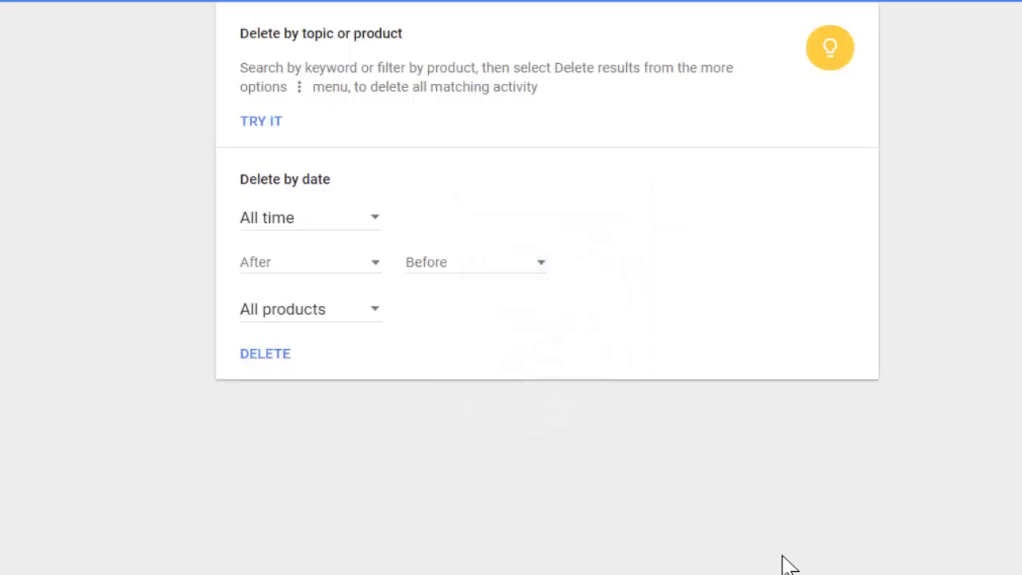
left_click(9, 10)
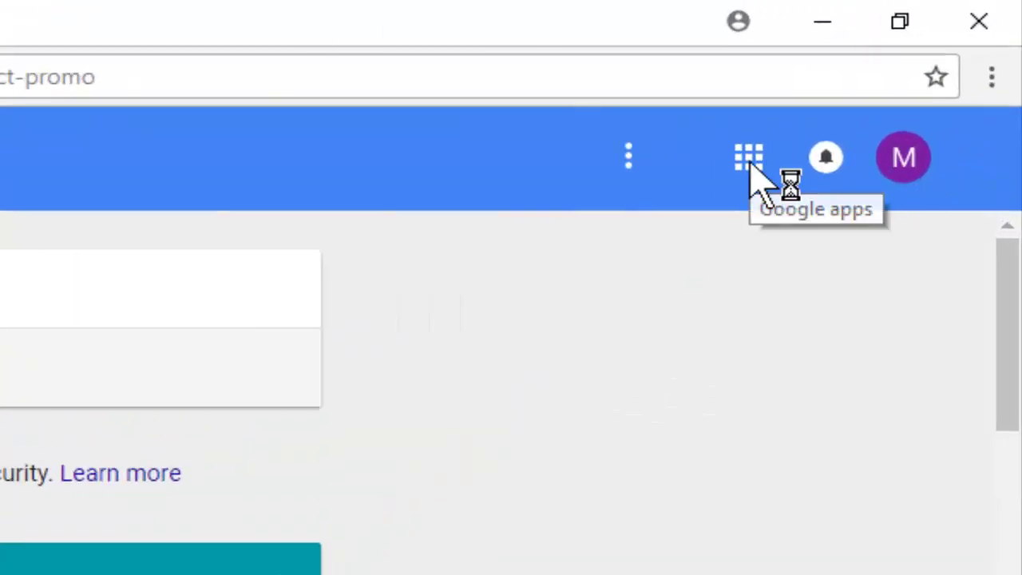
Go from the Google apps grid to My Account's Ads Settings and open Manage Ads Settings.
left_click(750, 164)
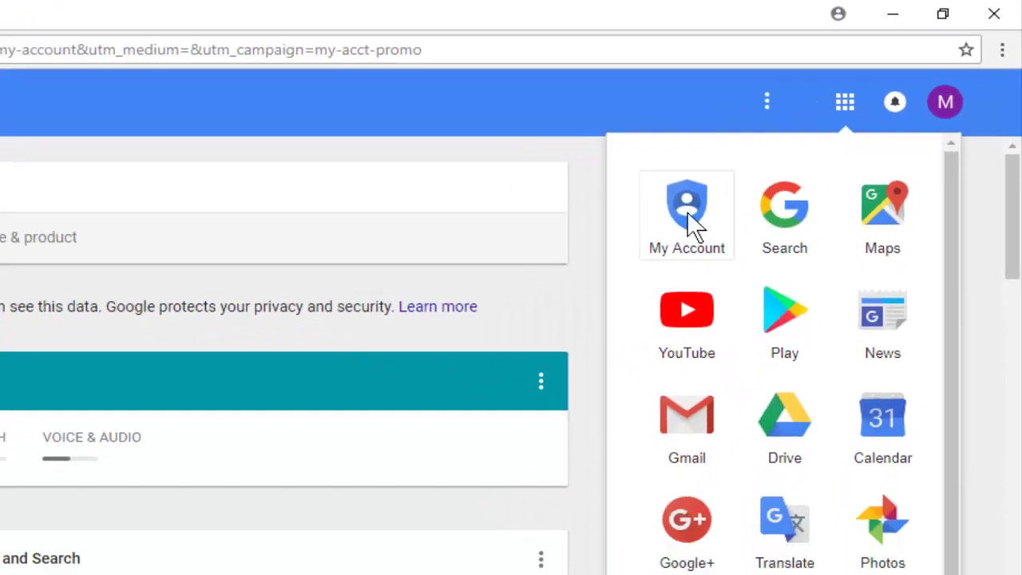
left_click(504, 339)
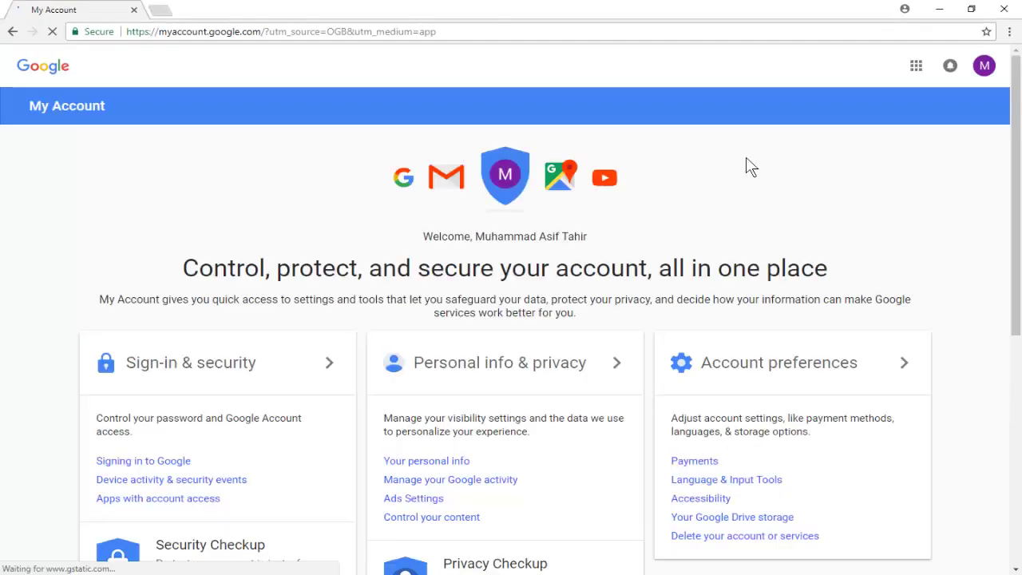
scroll(803, 226, "down", 1)
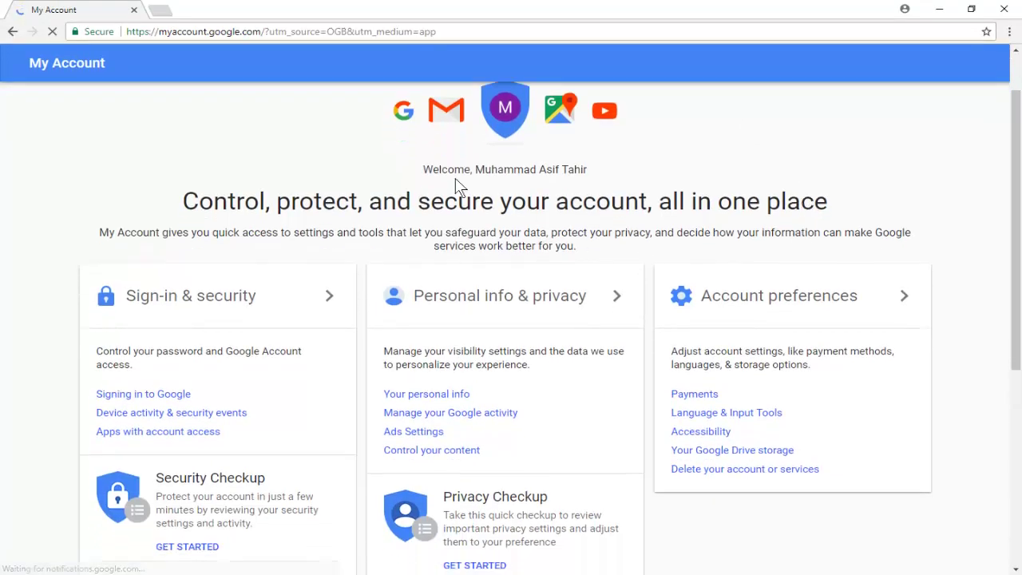
left_click(409, 432)
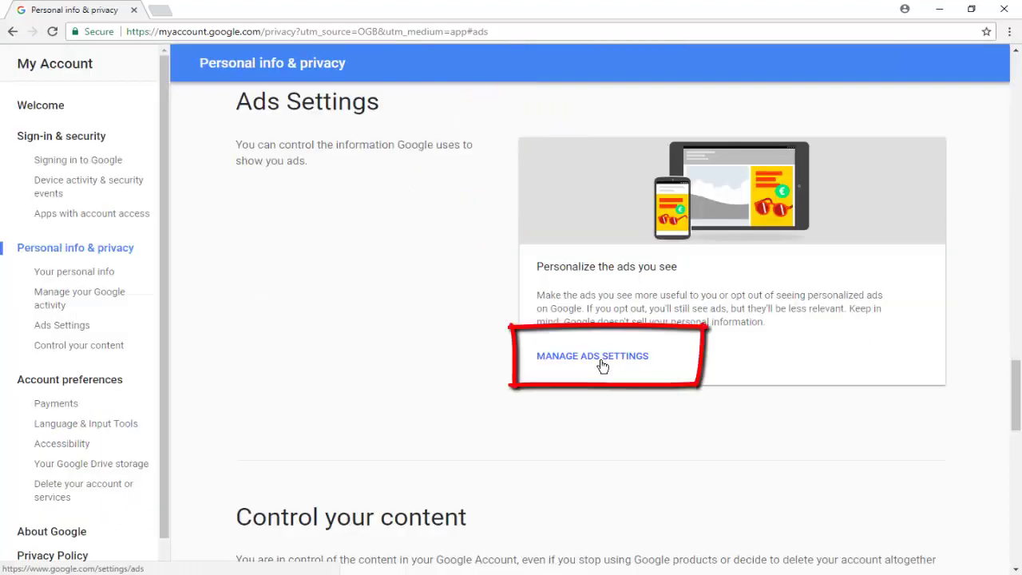
left_click(605, 361)
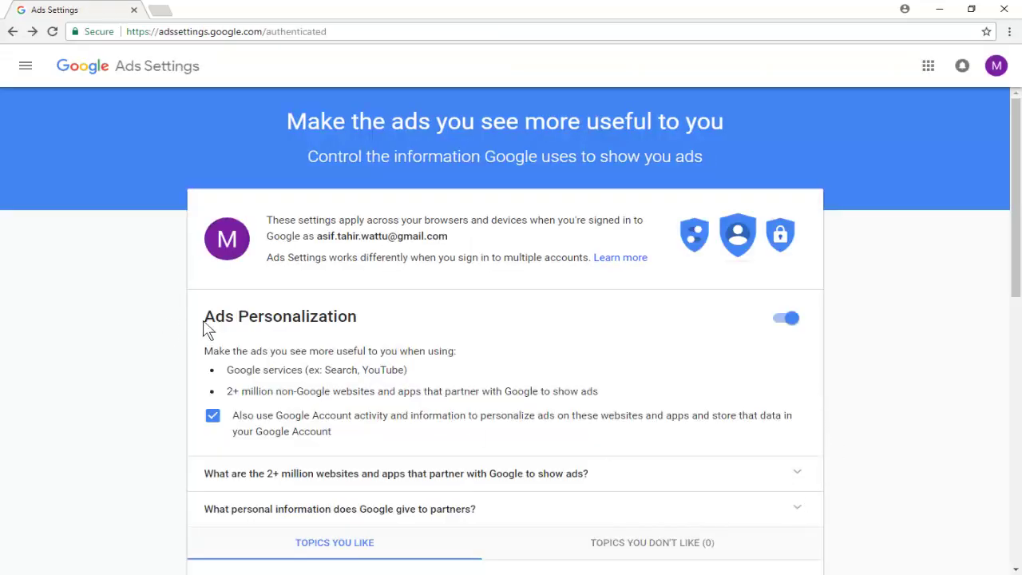
Turn Ads Personalization off and dismiss the confirmation notice.
left_click(787, 319)
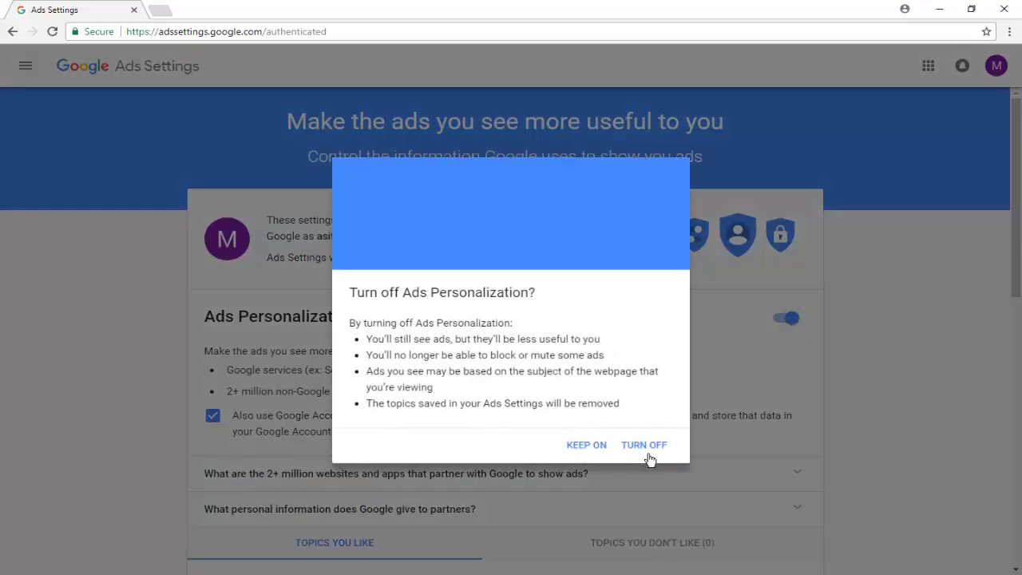
left_click(647, 447)
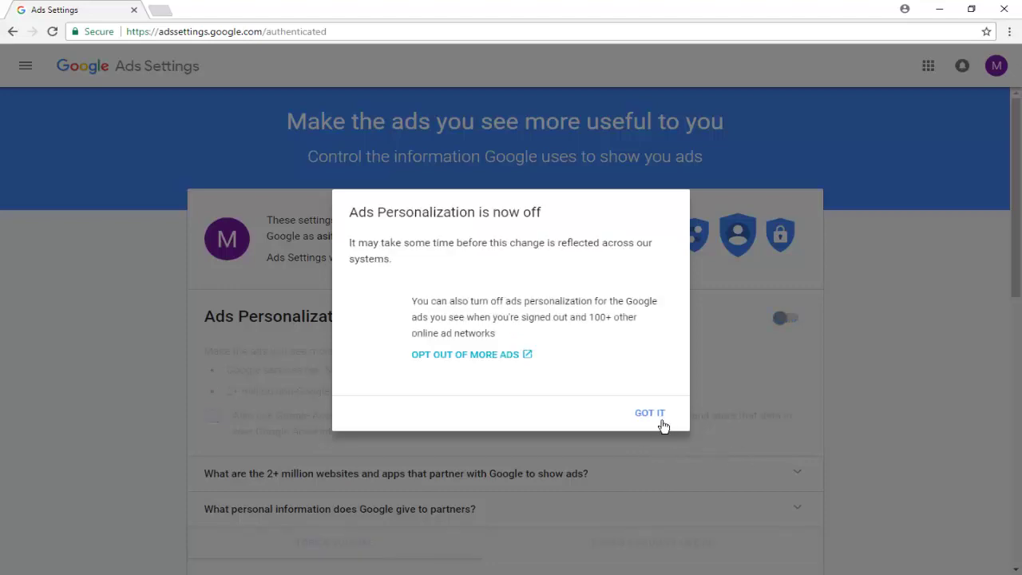
left_click(663, 424)
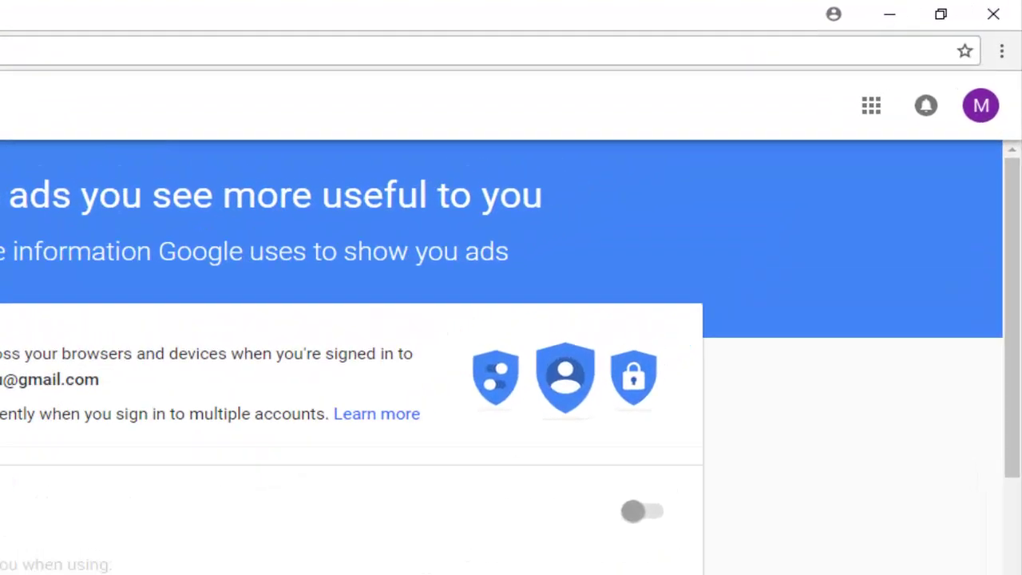
left_click(855, 148)
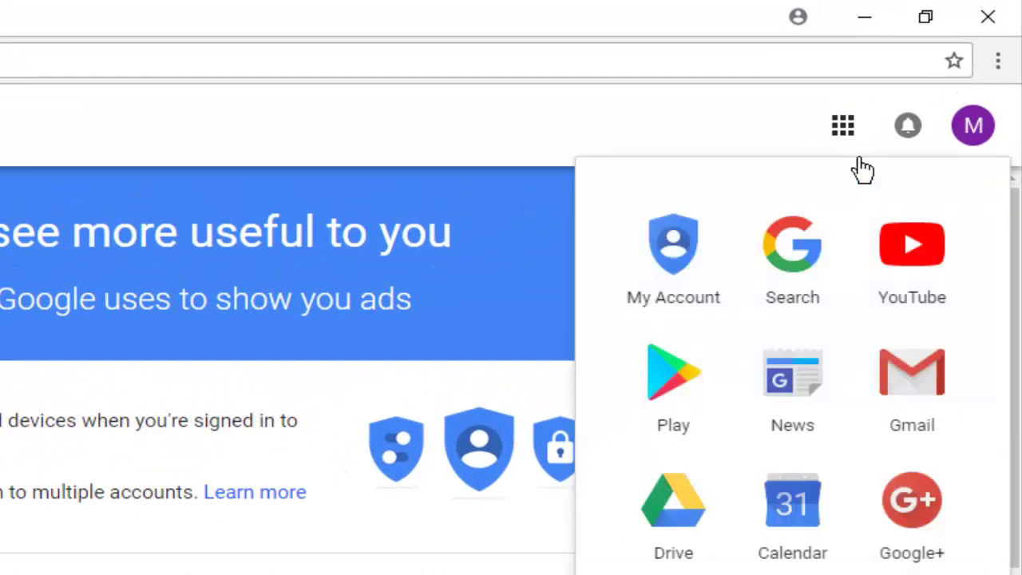
Open YouTube History, clear all watch history, and pause watch history.
left_click(914, 306)
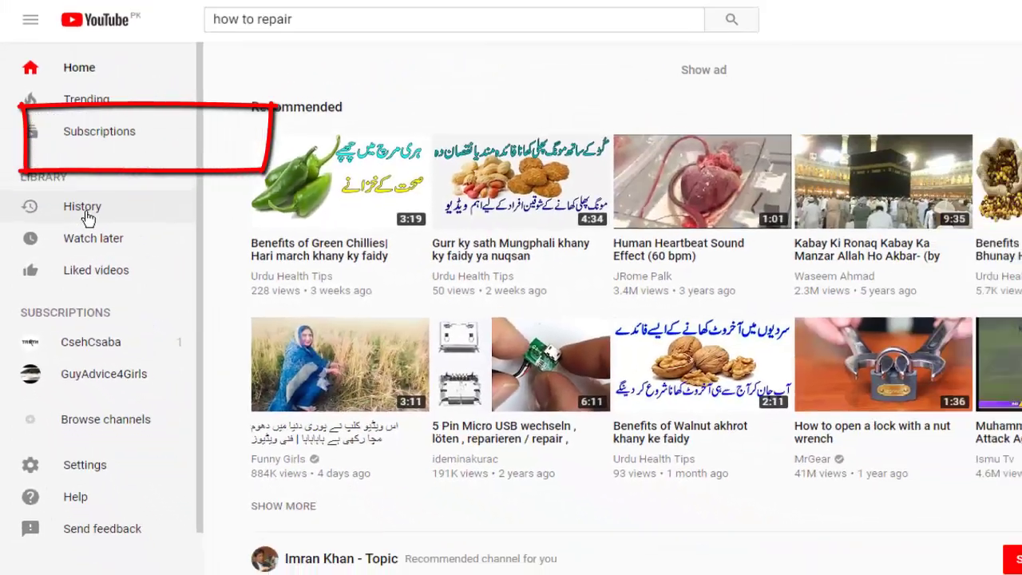
left_click(120, 166)
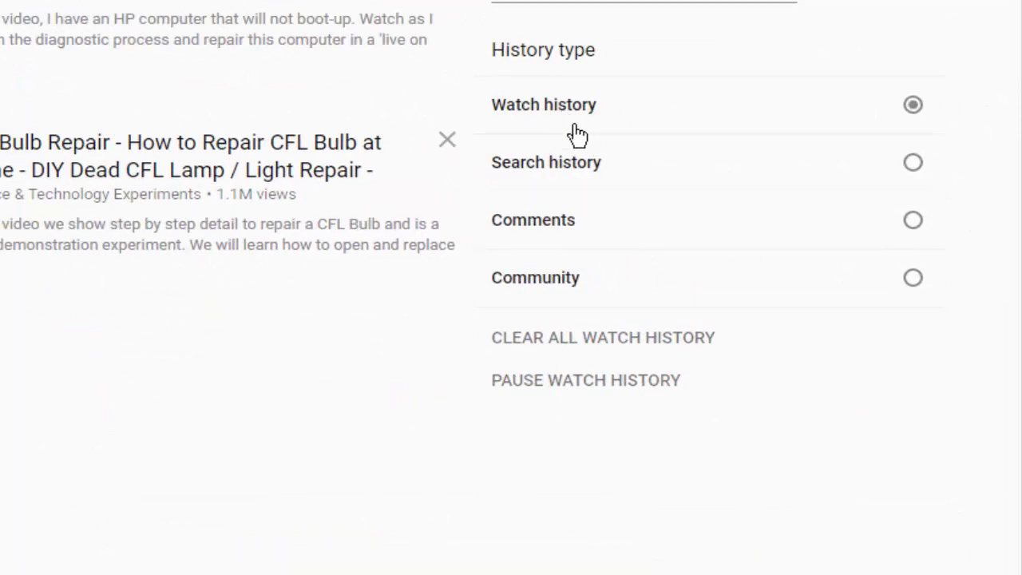
left_click(623, 351)
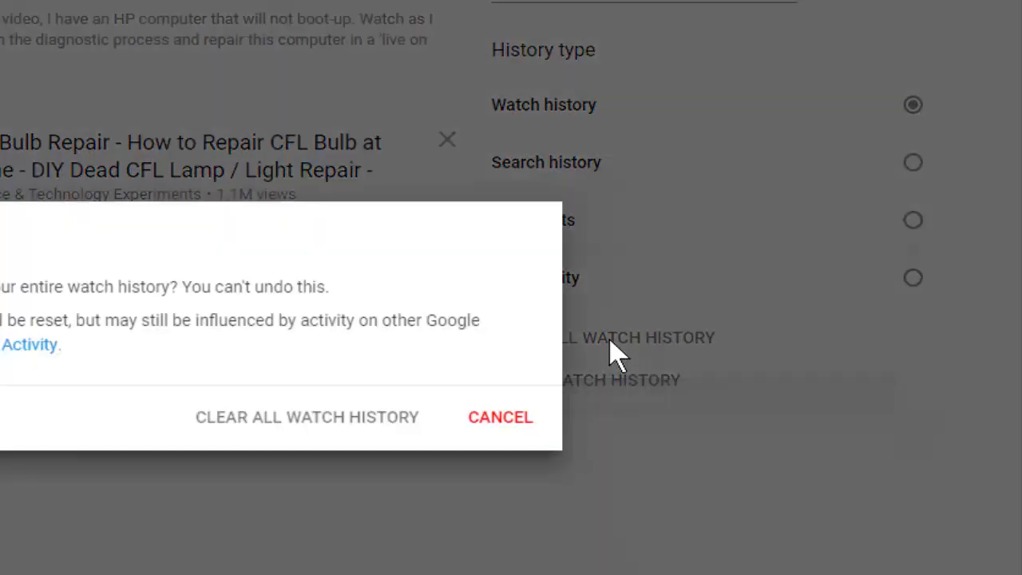
left_click(320, 431)
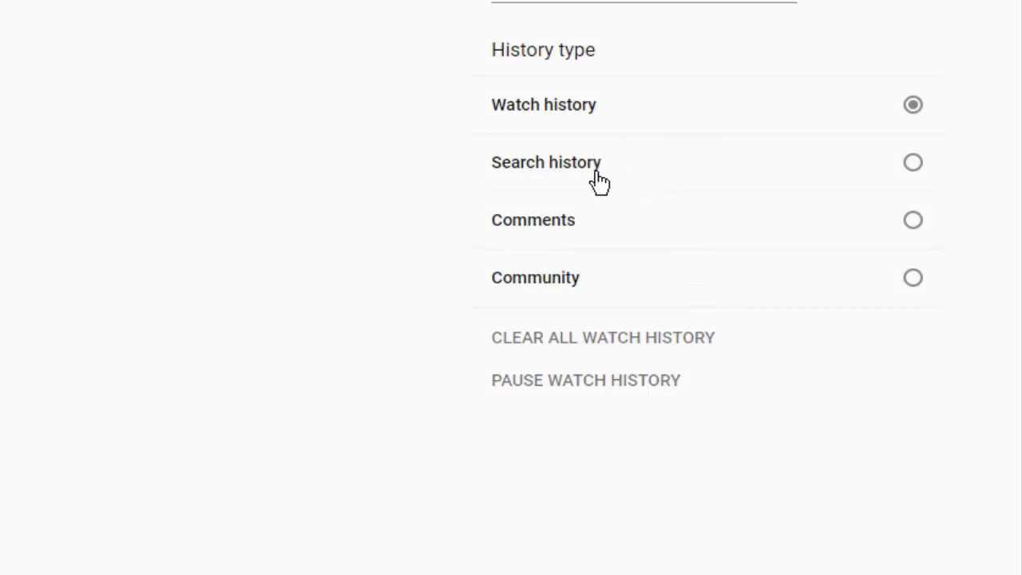
left_click(556, 391)
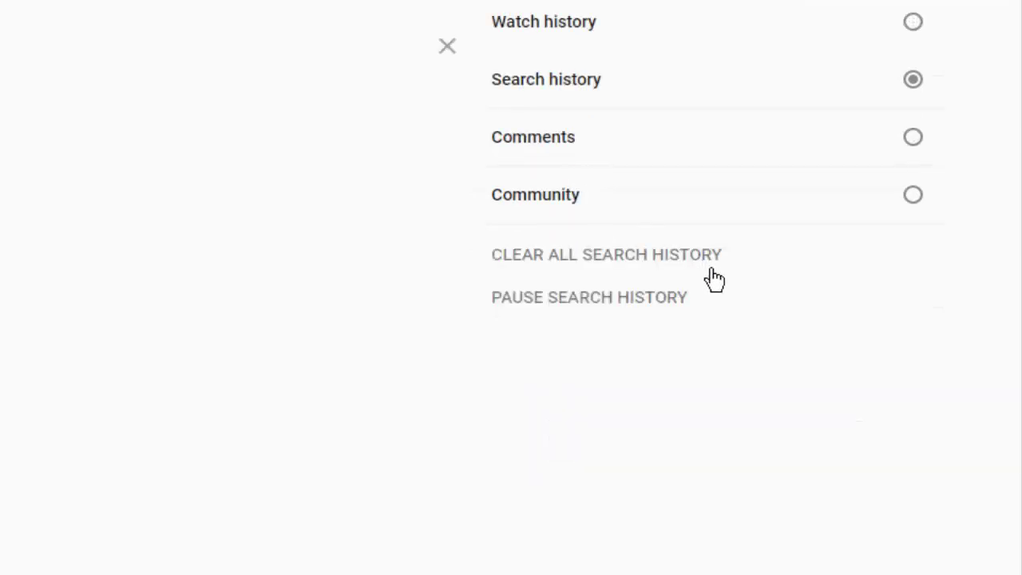
Clear all YouTube search history and pause search history recording.
left_click(601, 257)
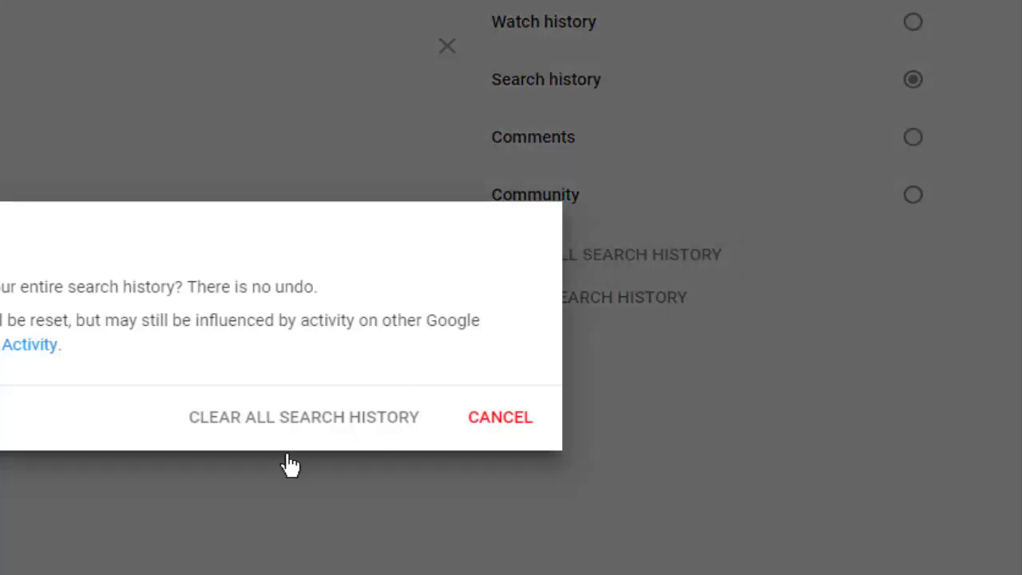
left_click(290, 429)
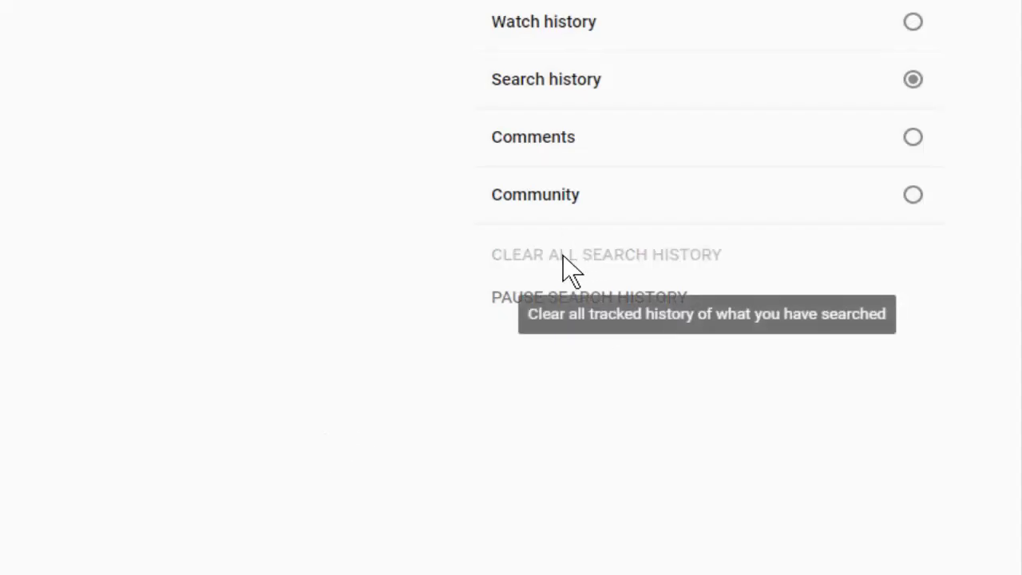
left_click(601, 305)
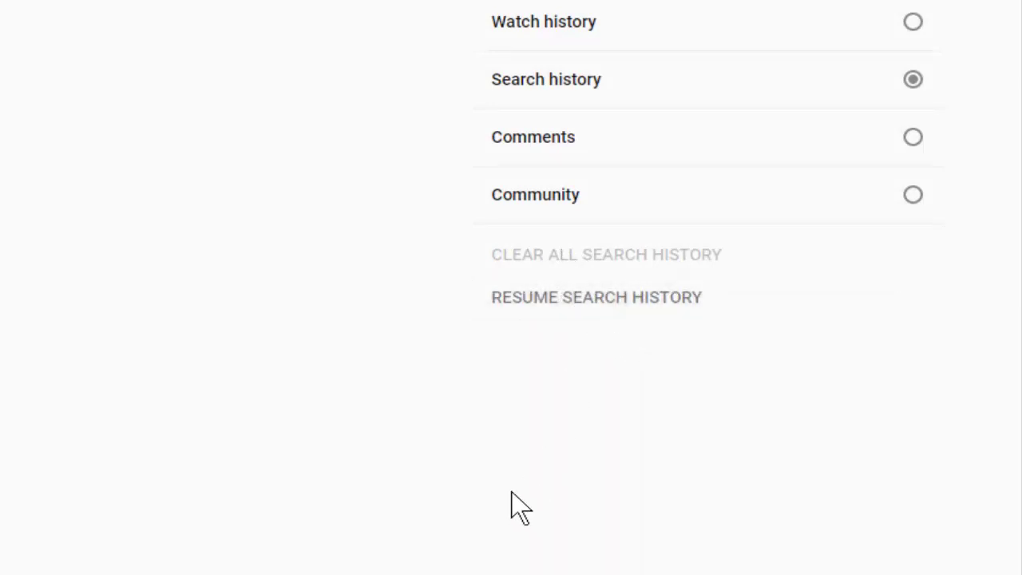